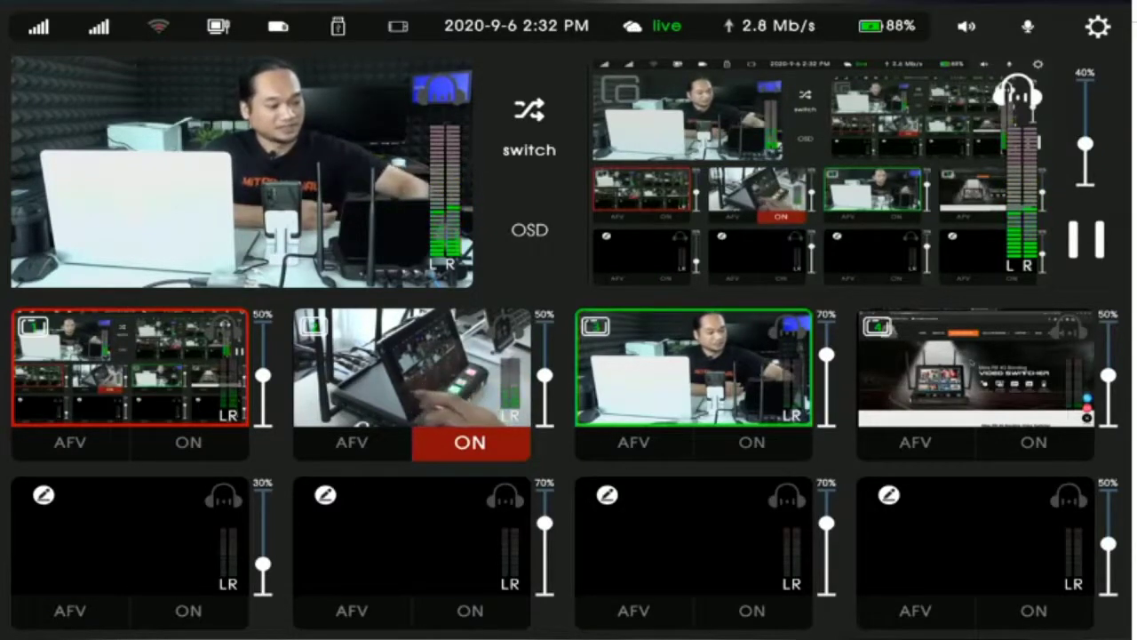
- Start playback of Mine R8 4G Bonding Video Switcher.mp4 from the local stream play list of custom channel 1
left_click(44, 495)
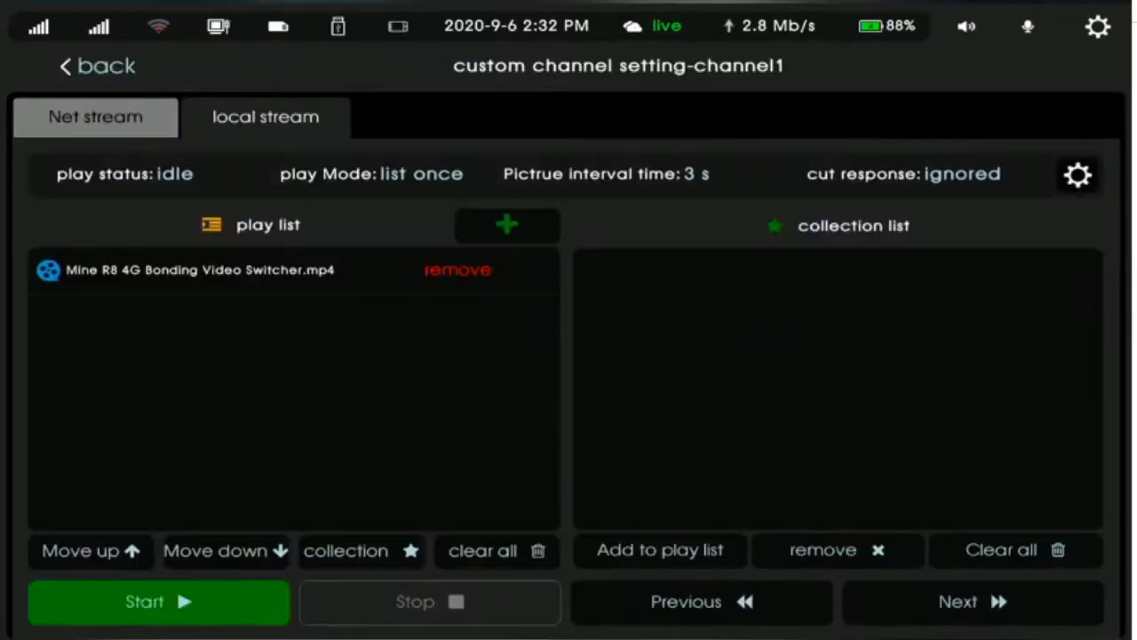
left_click(200, 270)
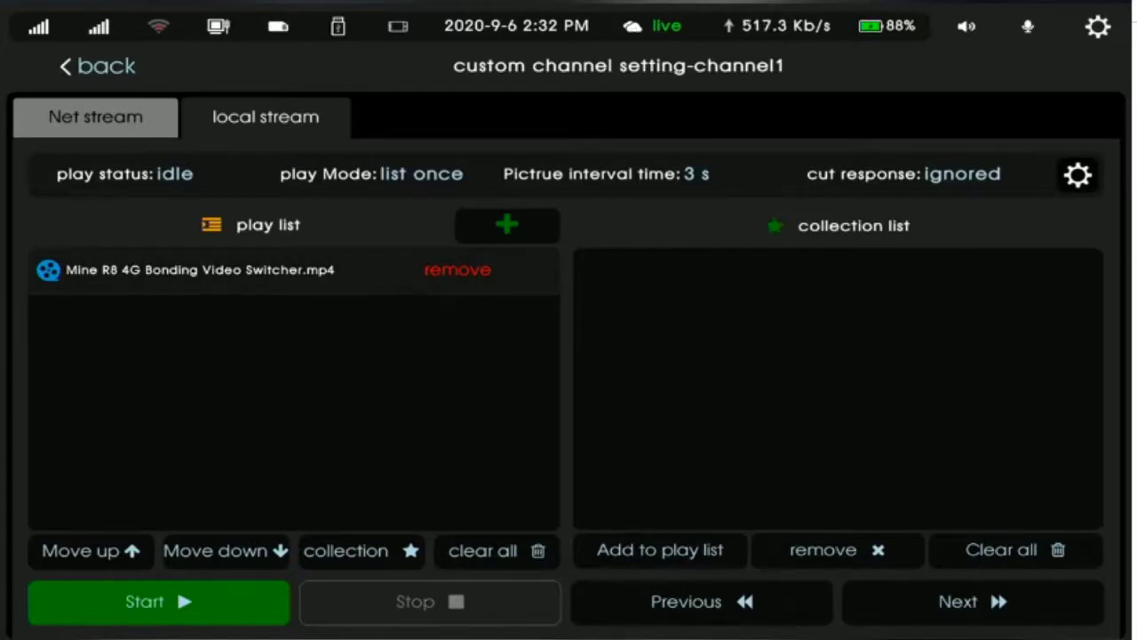
left_click(158, 602)
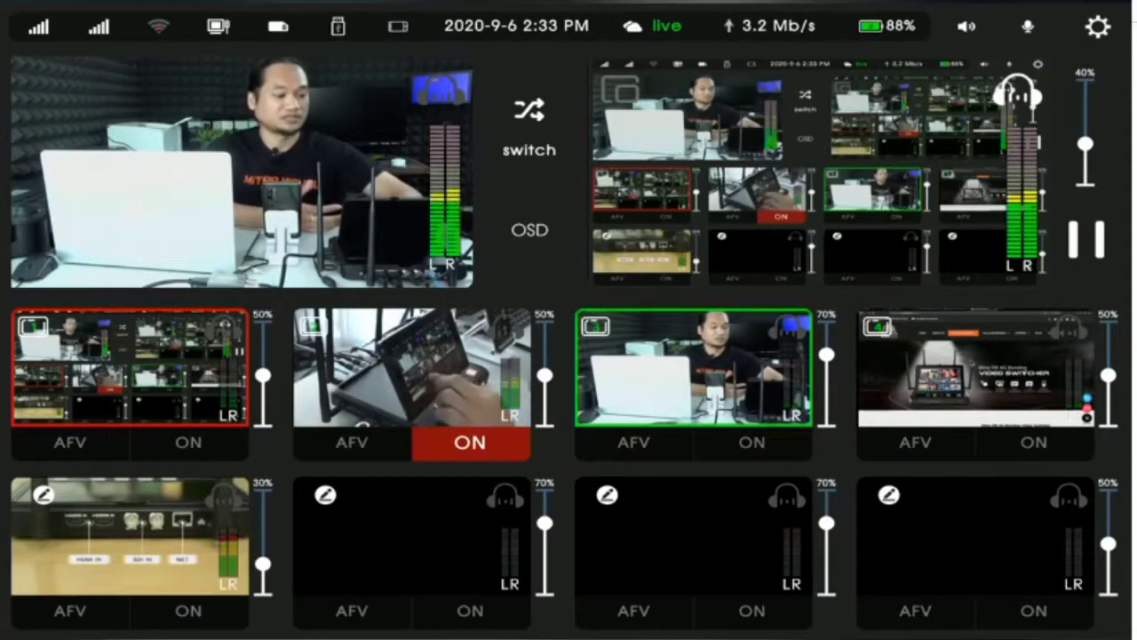
- Try the always-on audio mode for custom channel 1, finishing with its audio set to AFV
left_click(188, 611)
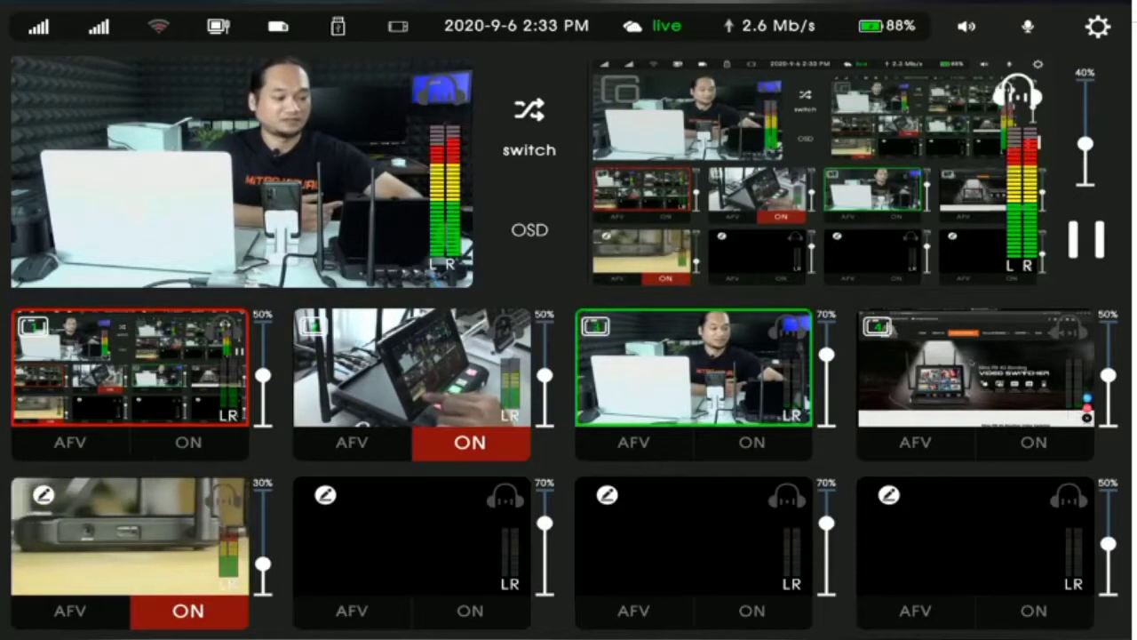
left_click(188, 610)
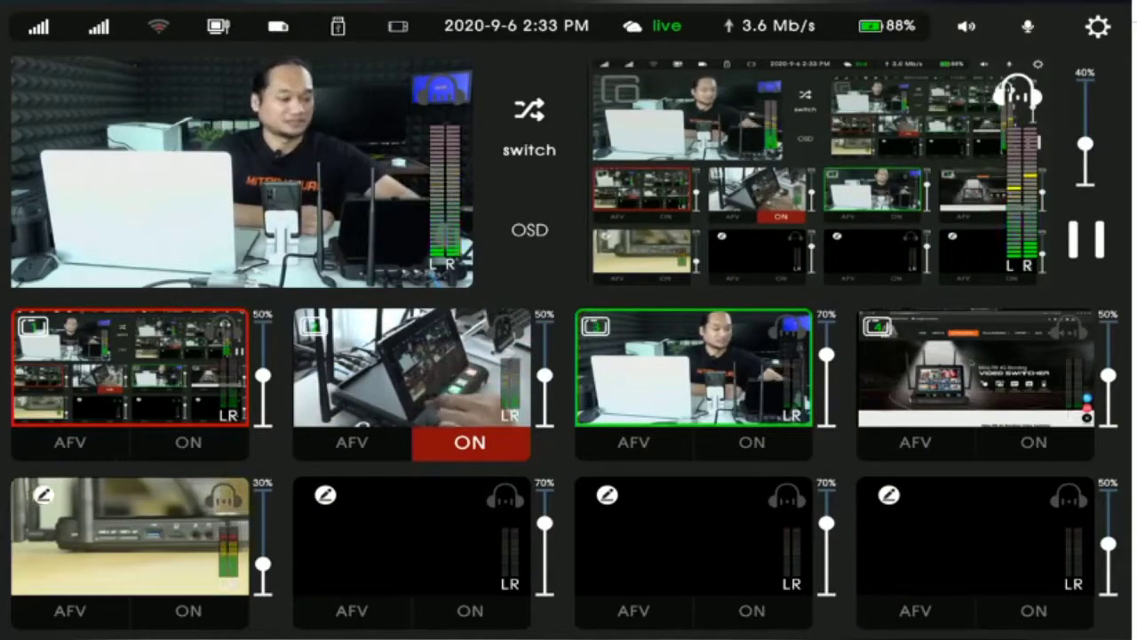
left_click(70, 610)
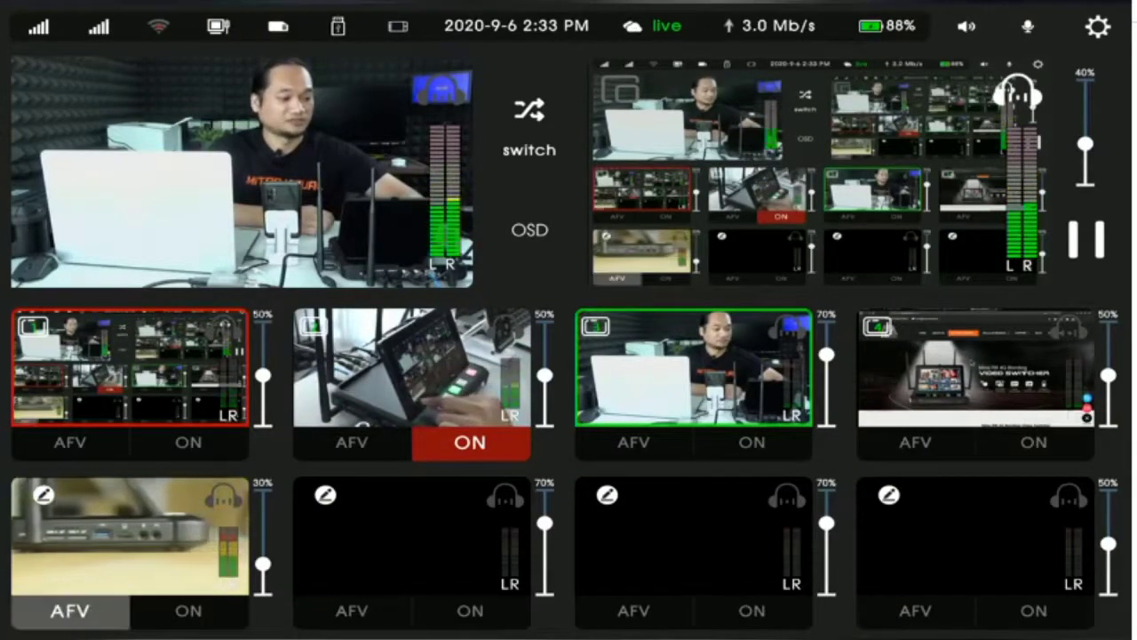
left_click(70, 610)
left_click(189, 611)
left_click(70, 610)
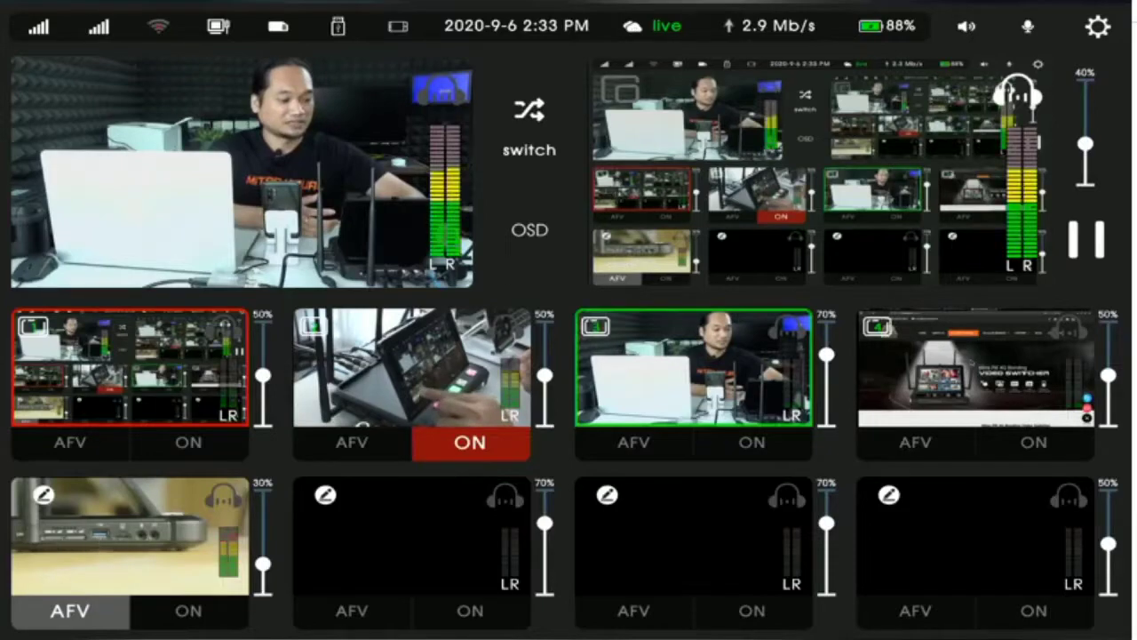
- Put the custom channel 1 video in preview, then return the preview to local input 3
left_click(129, 535)
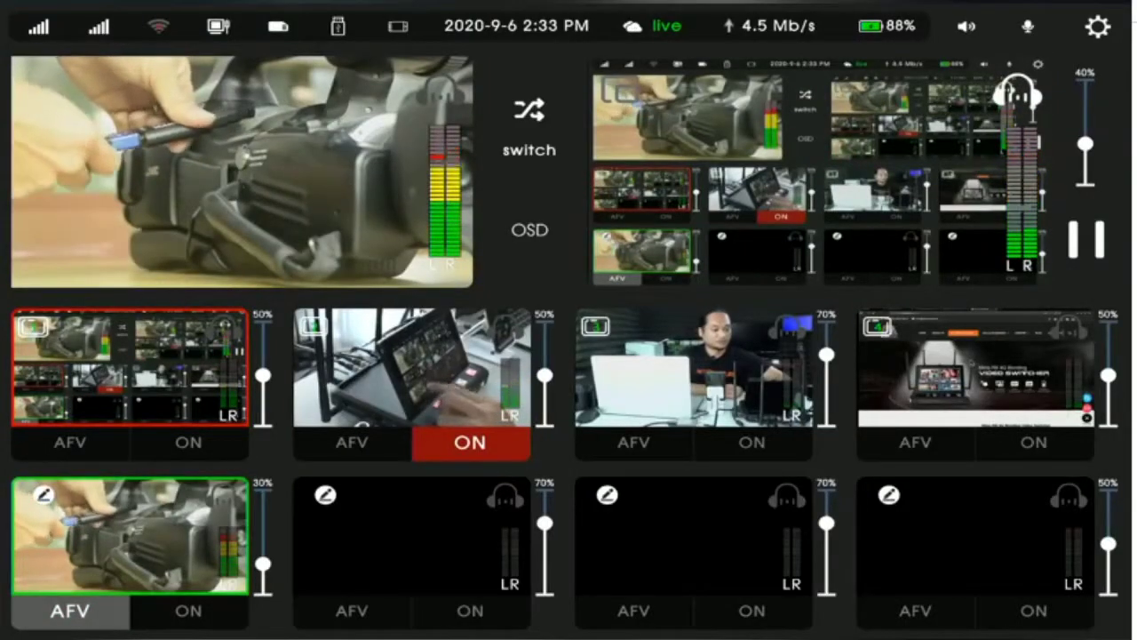
left_click(693, 366)
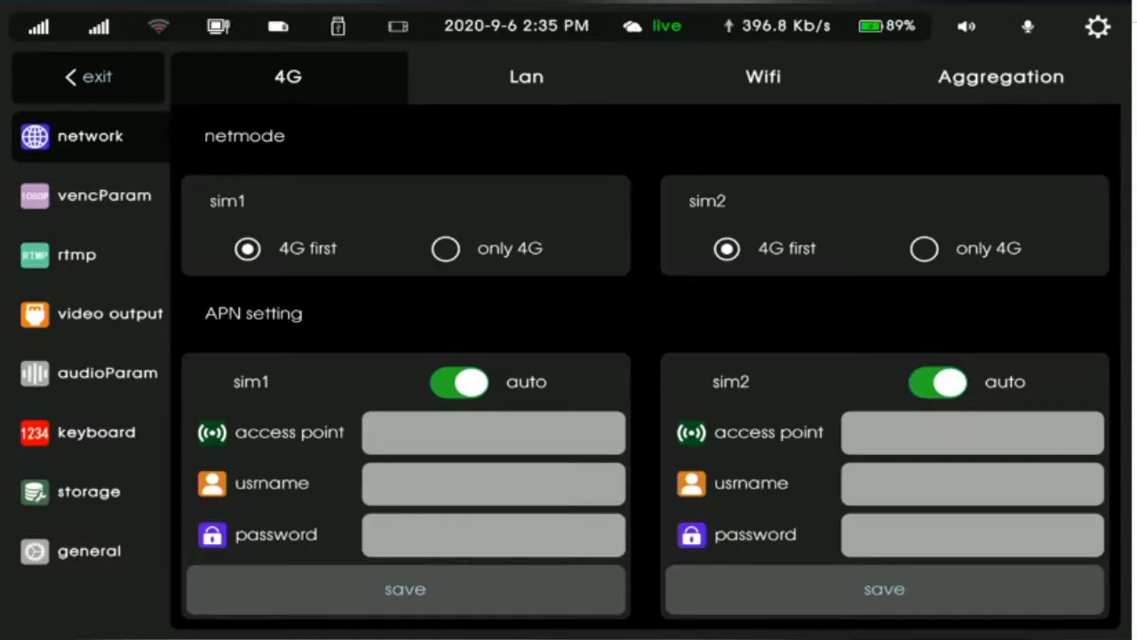
- Review the Lan, Wifi and Aggregation network settings, including the password prompt for Mitra Visual 2, without configuring it
left_click(526, 76)
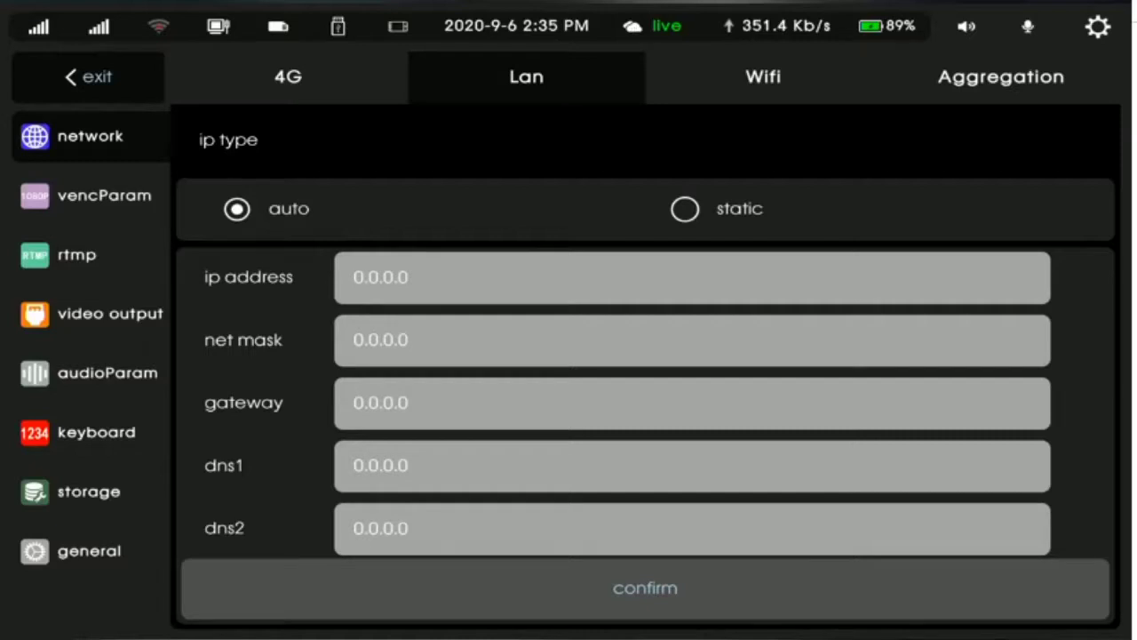
left_click(764, 76)
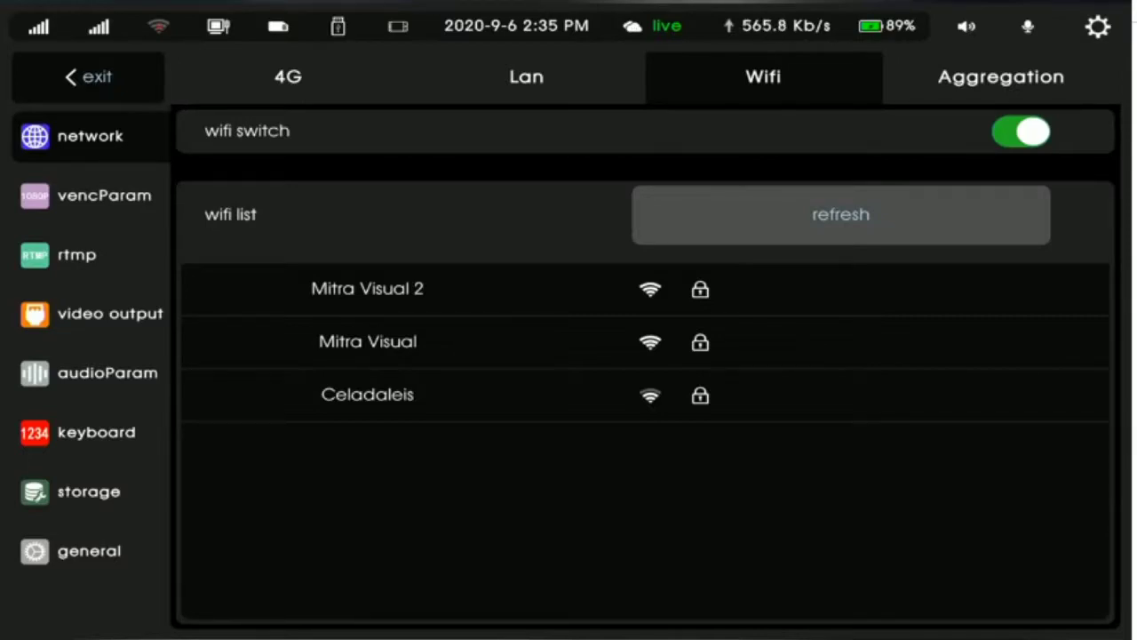
left_click(368, 289)
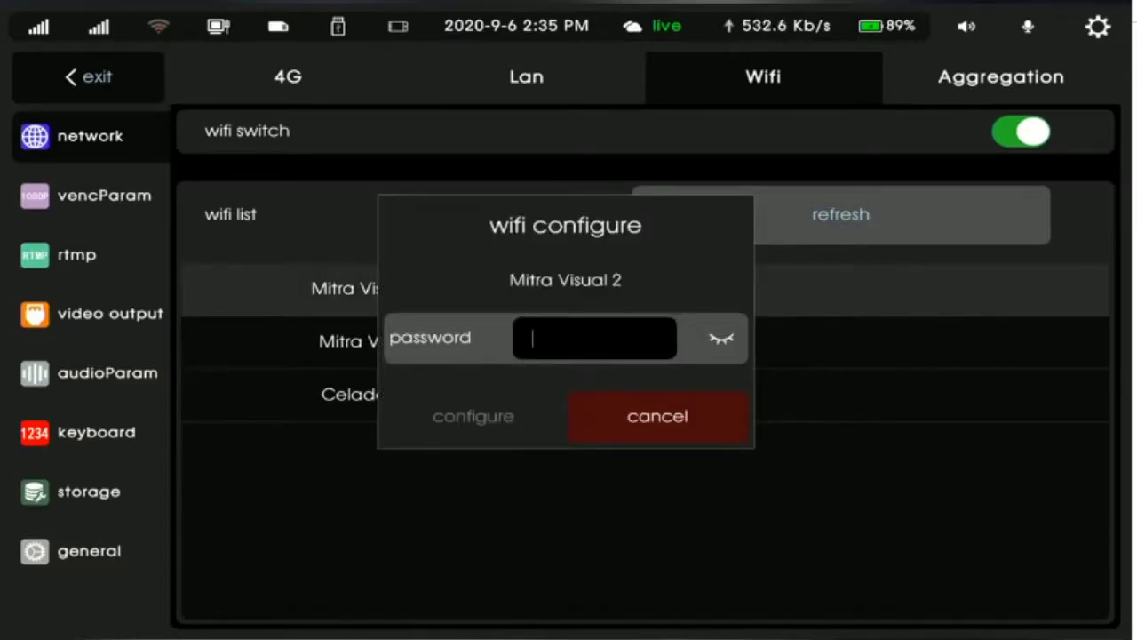
key("Escape")
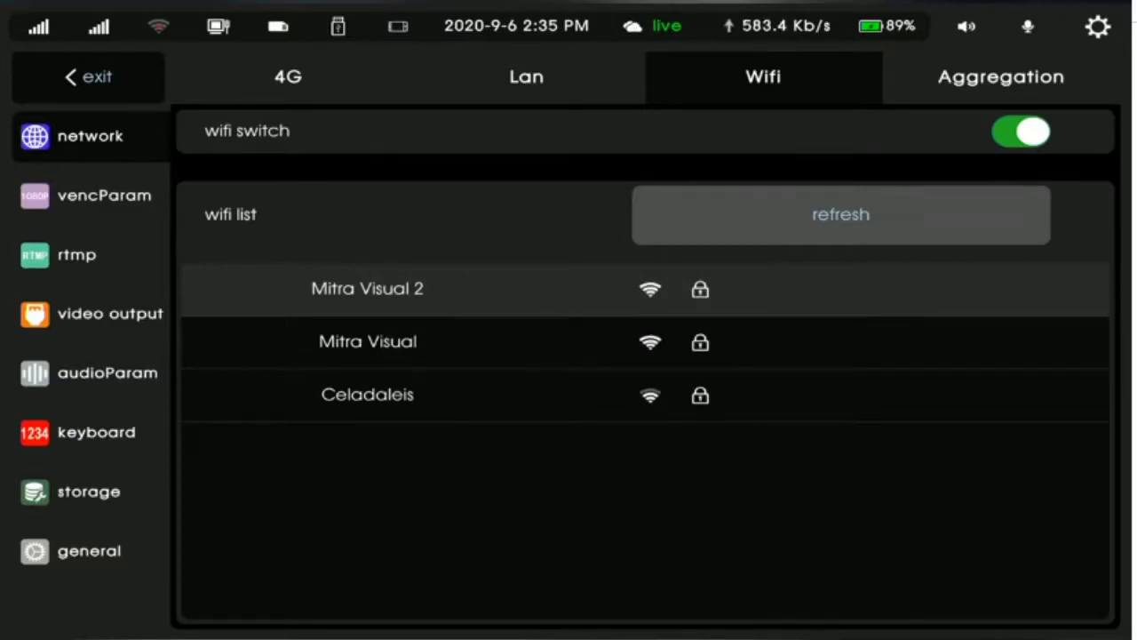
left_click(1000, 77)
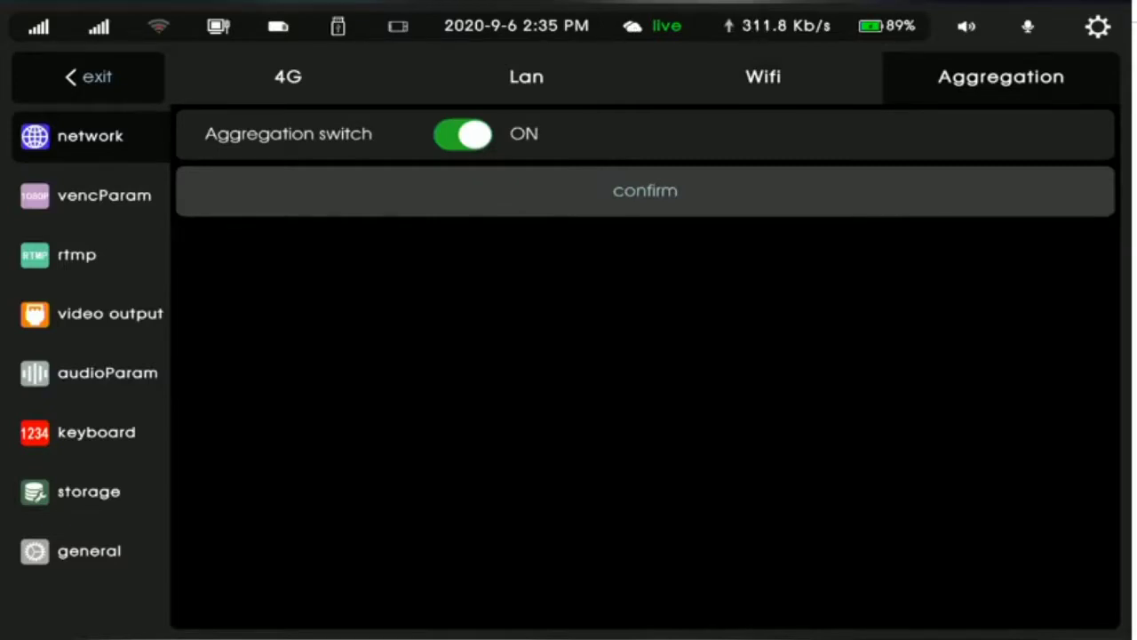
- Leave the settings and move the picture-in-picture sub picture to the lower-right corner of the program image, confirming the move
left_click(89, 76)
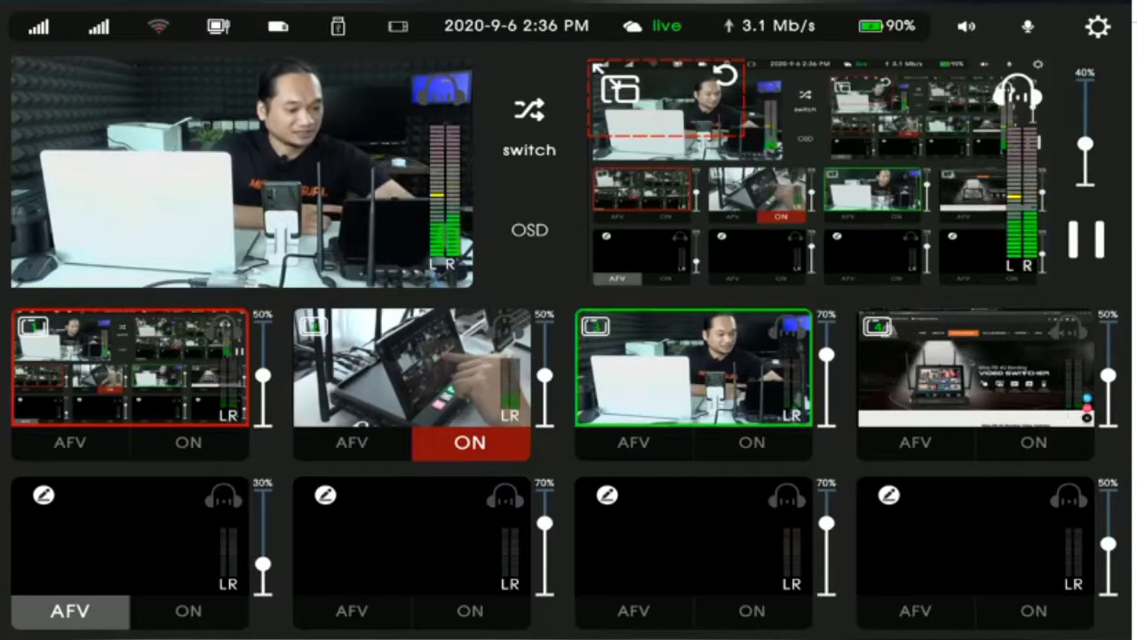
left_click_drag(702, 368, 956, 255)
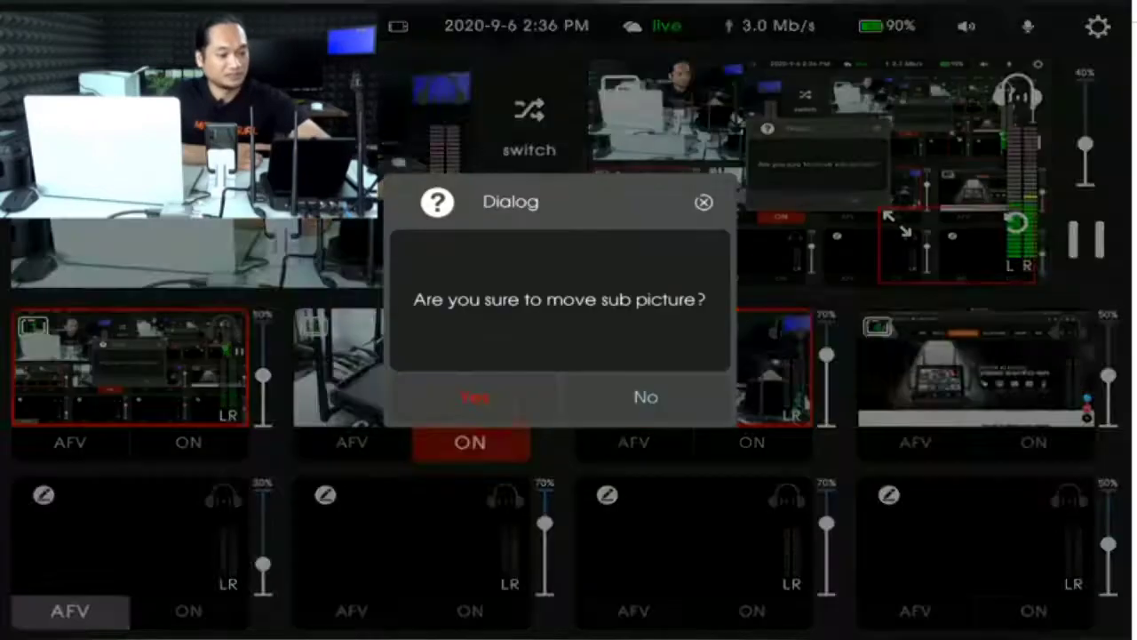
left_click(475, 397)
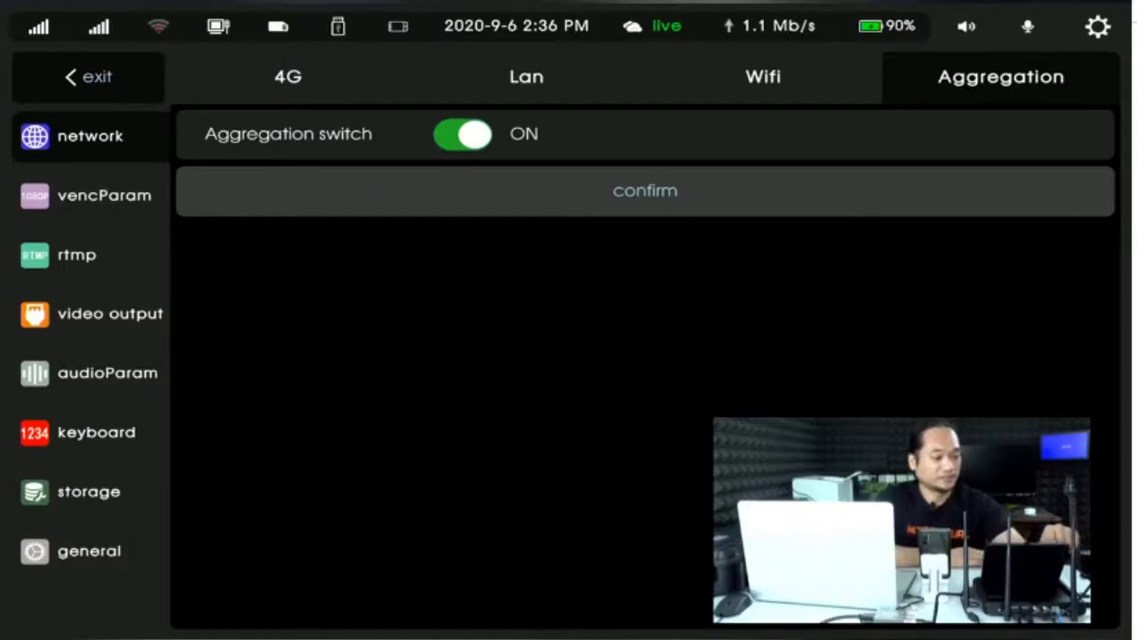
- Review the live and record encoding parameters and the RTMP push settings
left_click(89, 194)
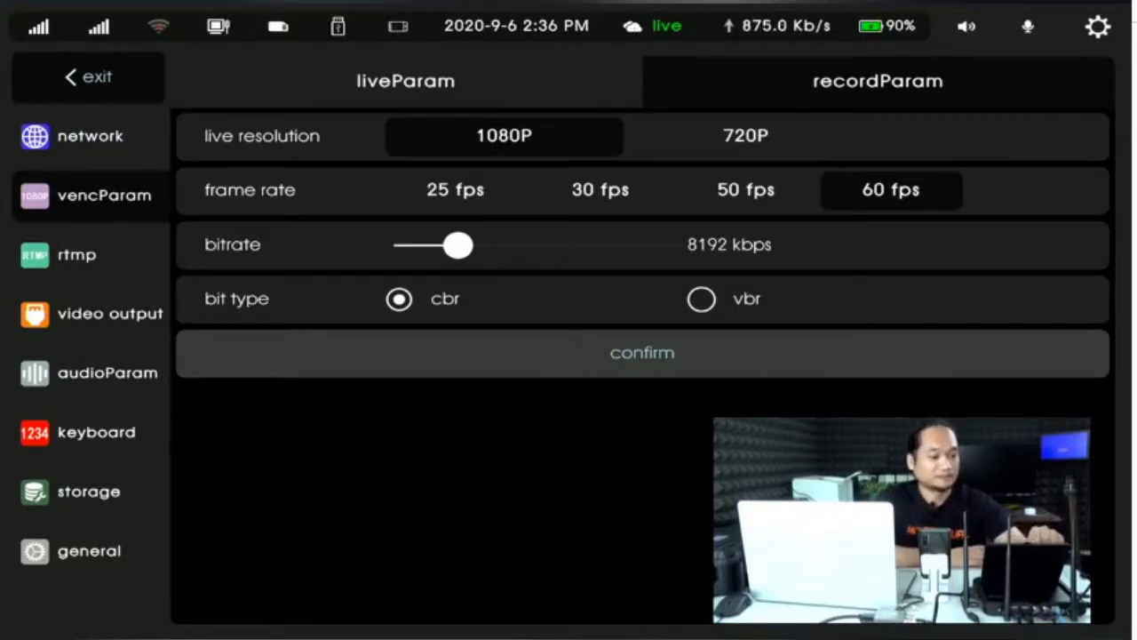
left_click(405, 81)
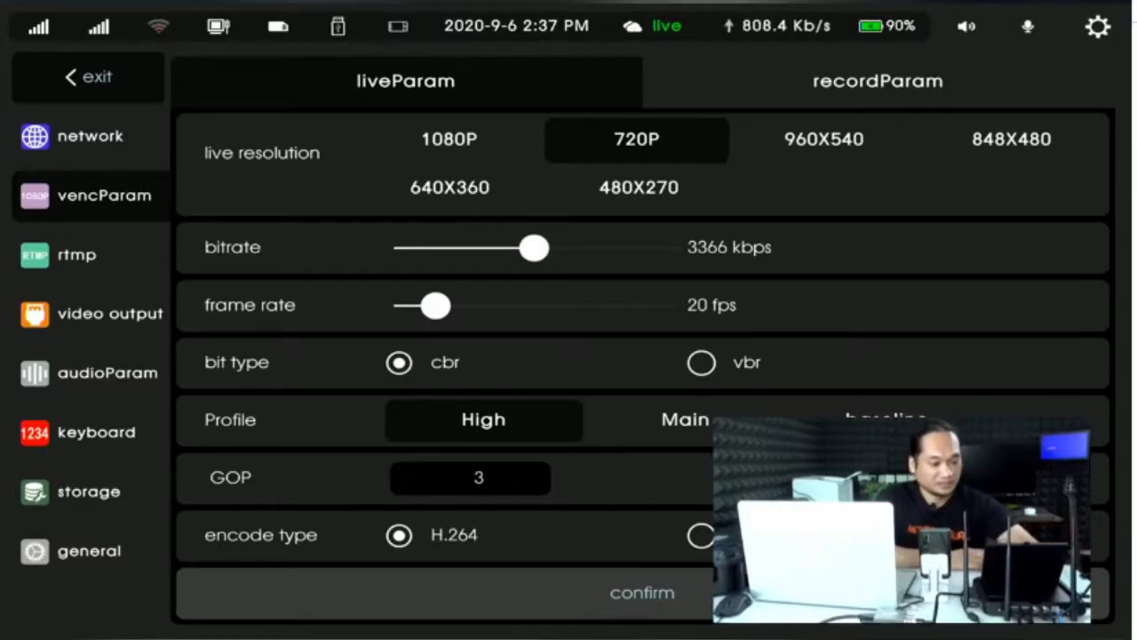
left_click(878, 81)
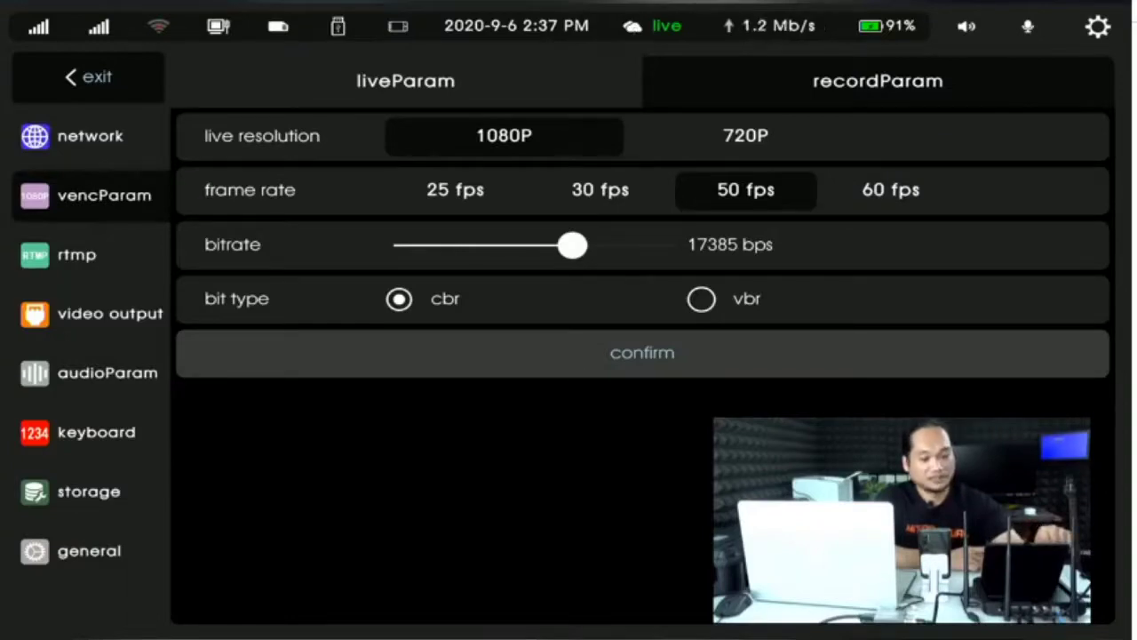
left_click(77, 254)
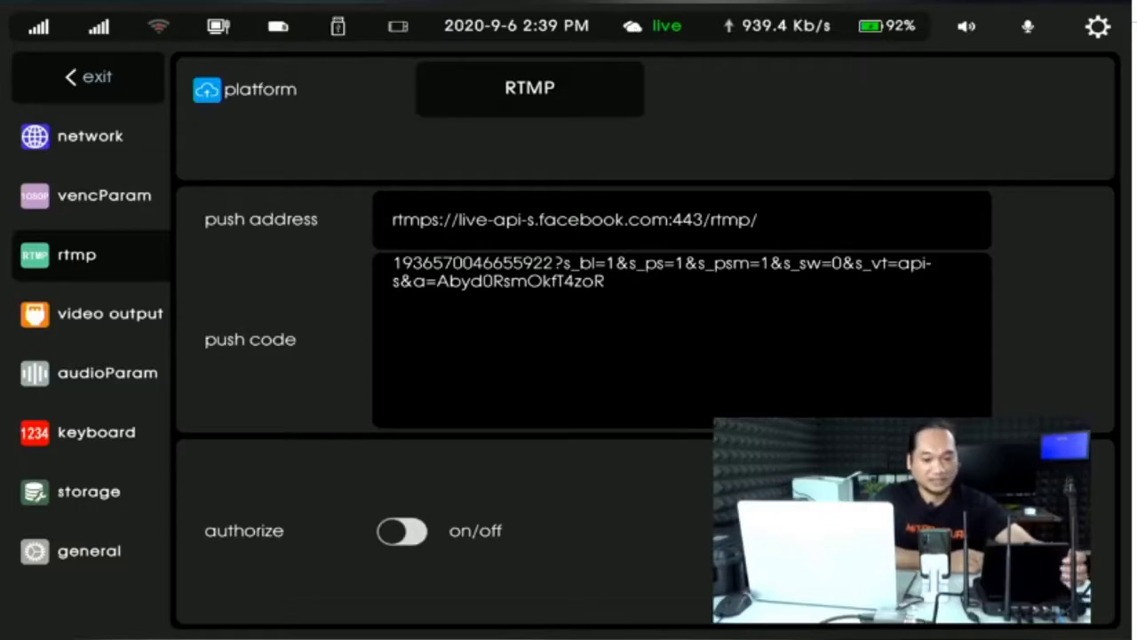
- Examine the available resolutions for the video output, then the audio sample rate and bit rate settings
left_click(98, 313)
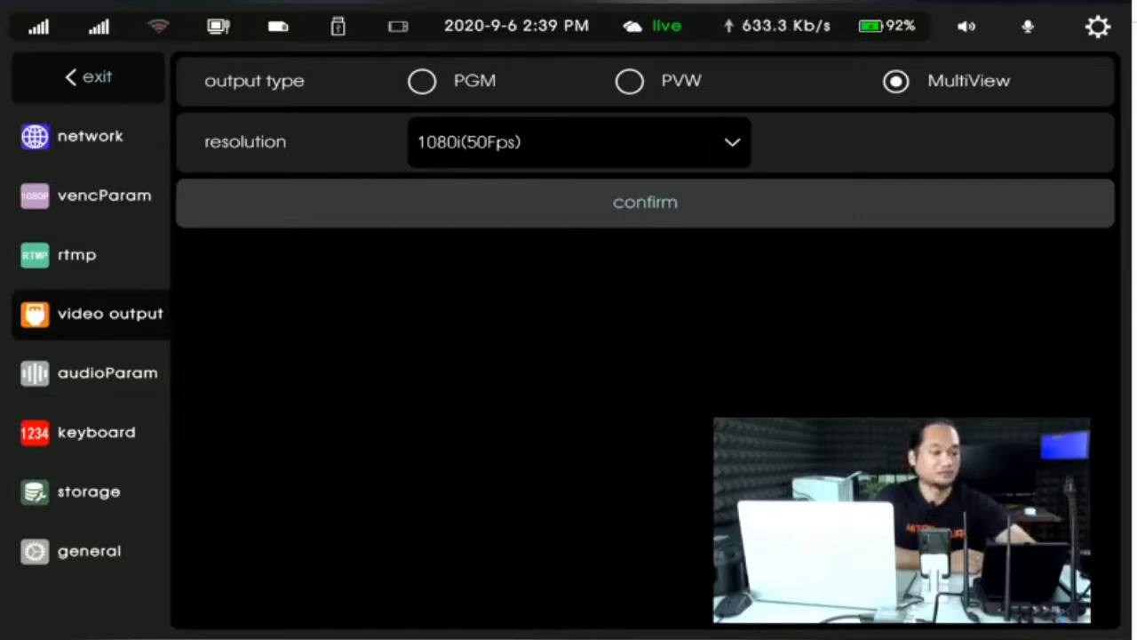
left_click(577, 143)
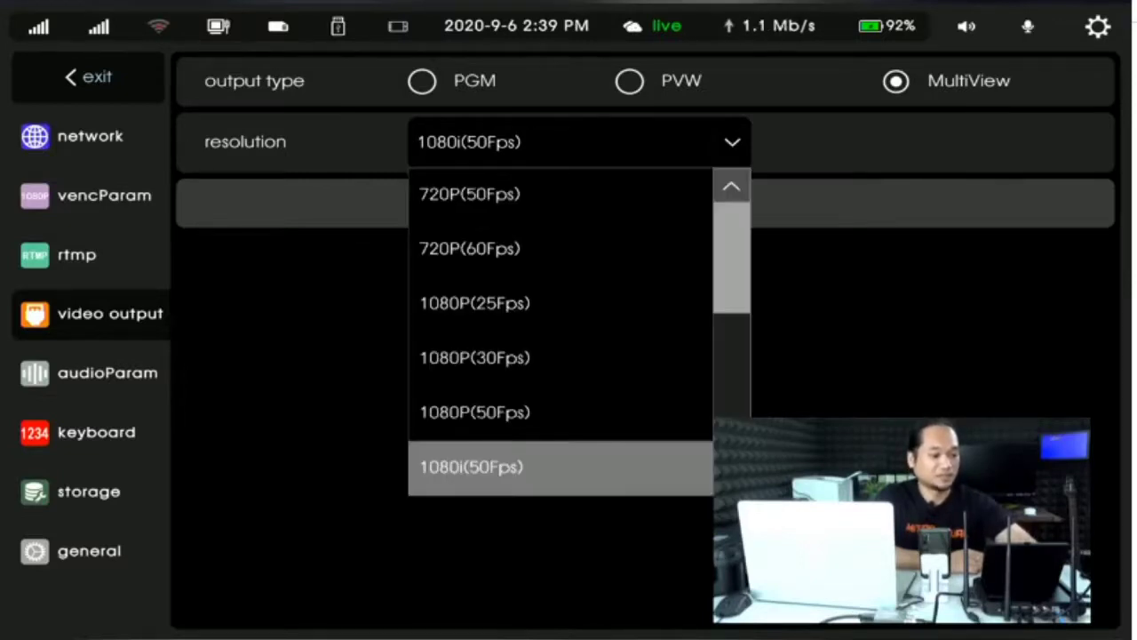
scroll(559, 328, "down", 5)
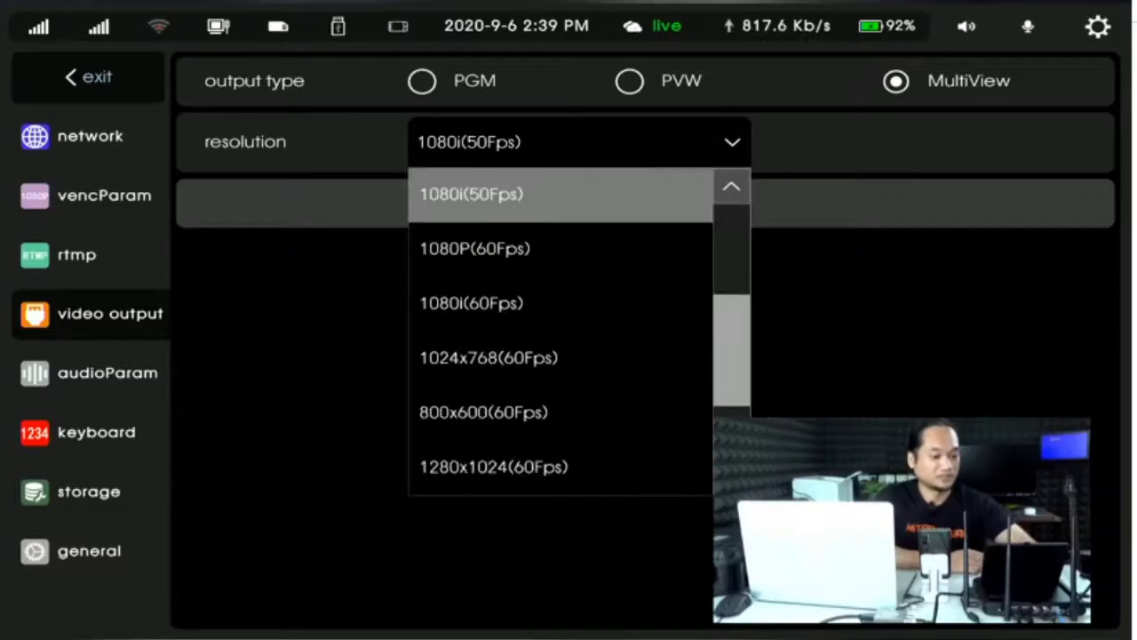
scroll(559, 329, "up", 2)
scroll(560, 329, "up", 3)
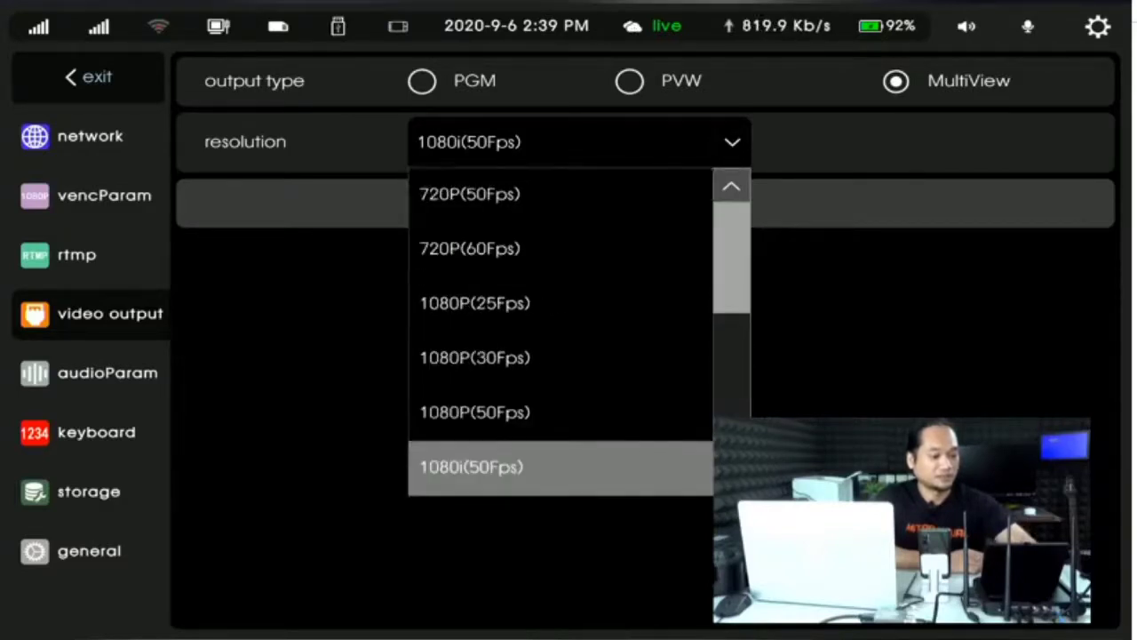
scroll(560, 328, "down", 5)
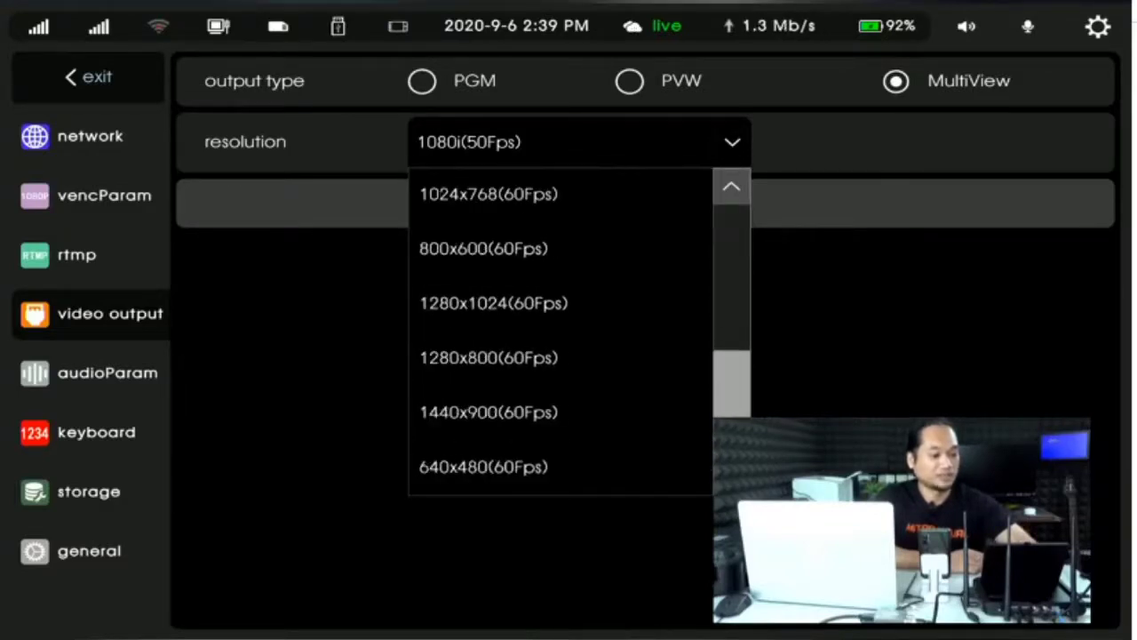
scroll(560, 329, "up", 6)
scroll(560, 328, "down", 1)
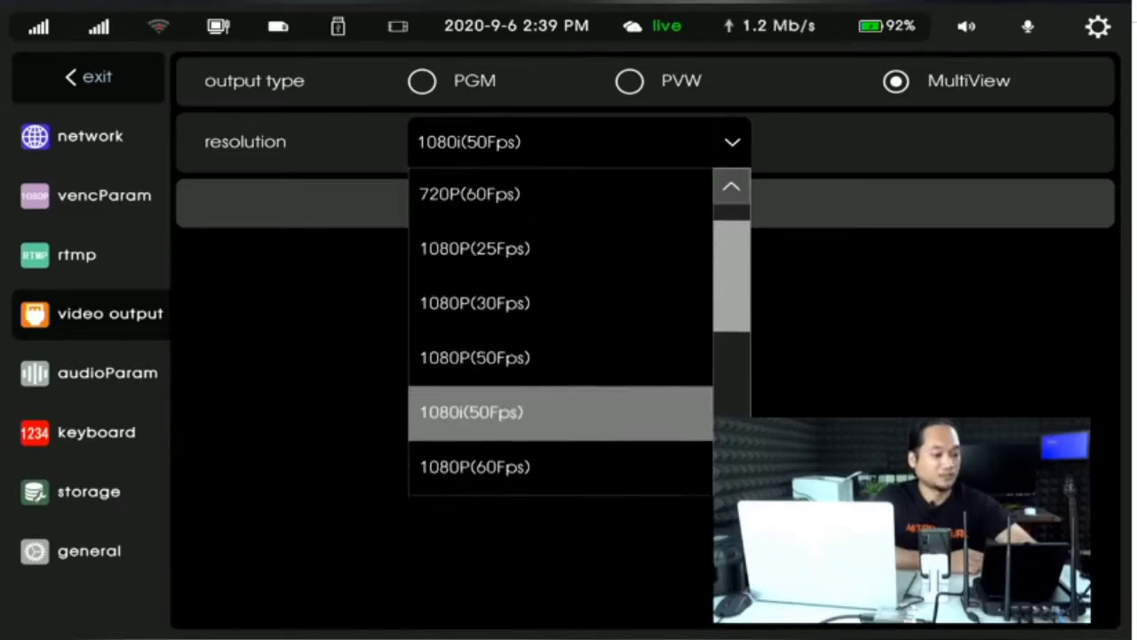
key("Return")
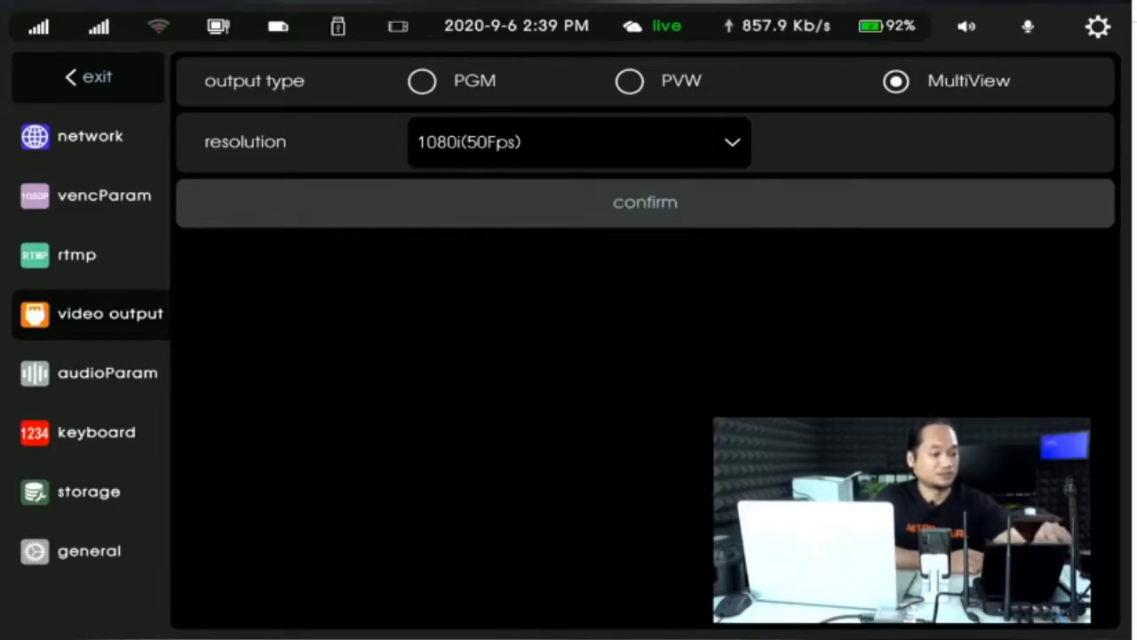
left_click(107, 372)
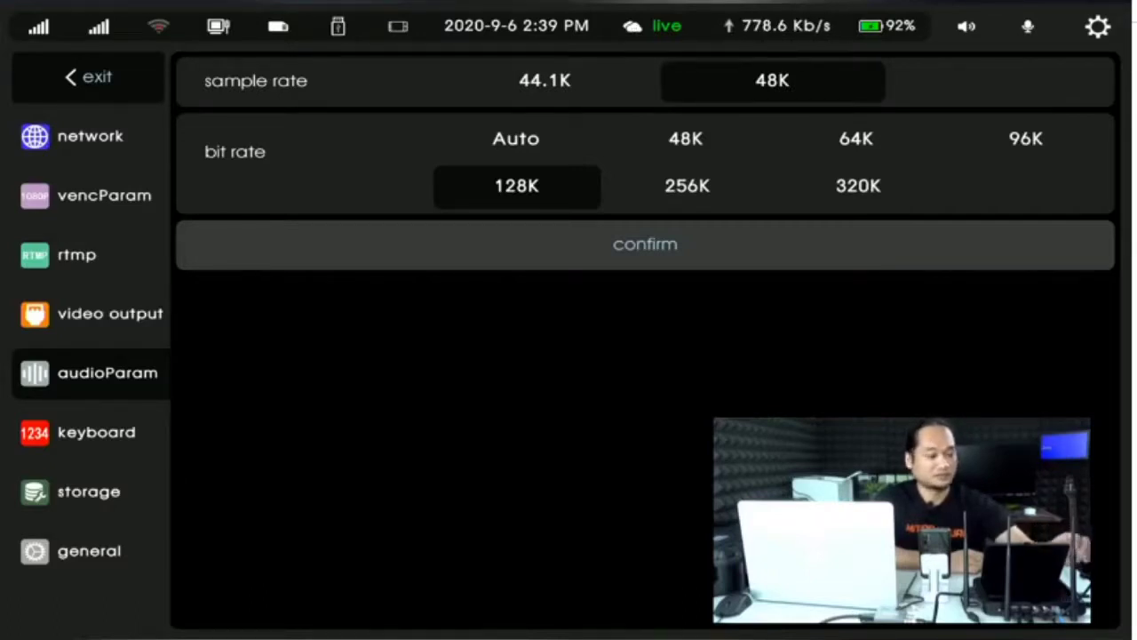
- Reassign hardware key 1 from local-1 to net-1, then assign it back to local-1
left_click(96, 432)
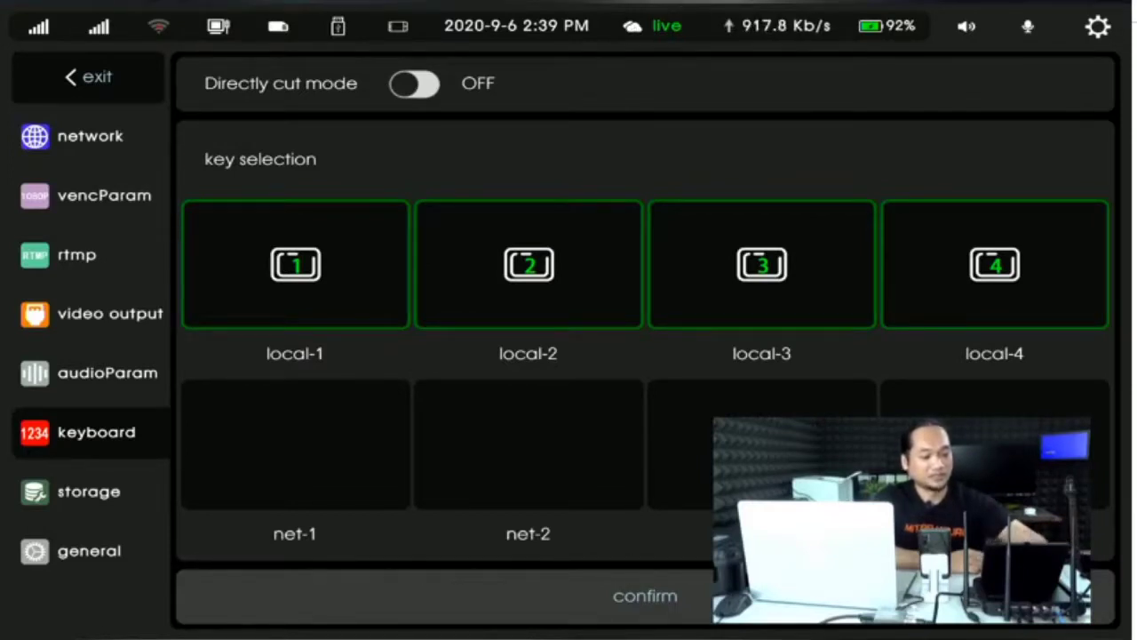
left_click(295, 264)
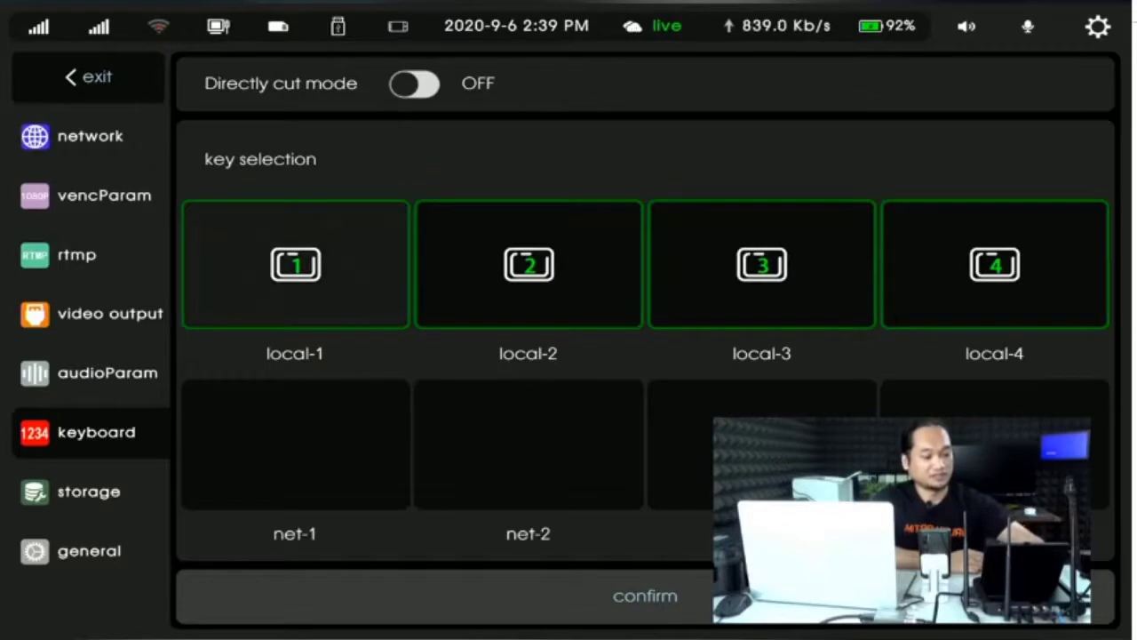
left_click(295, 445)
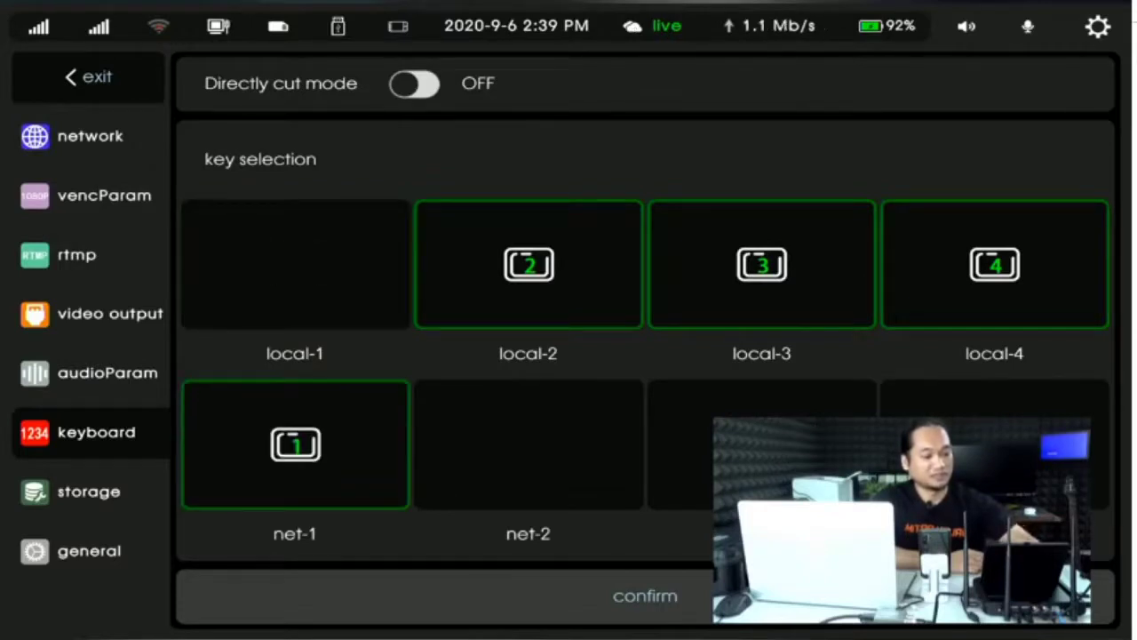
left_click(295, 444)
left_click(295, 263)
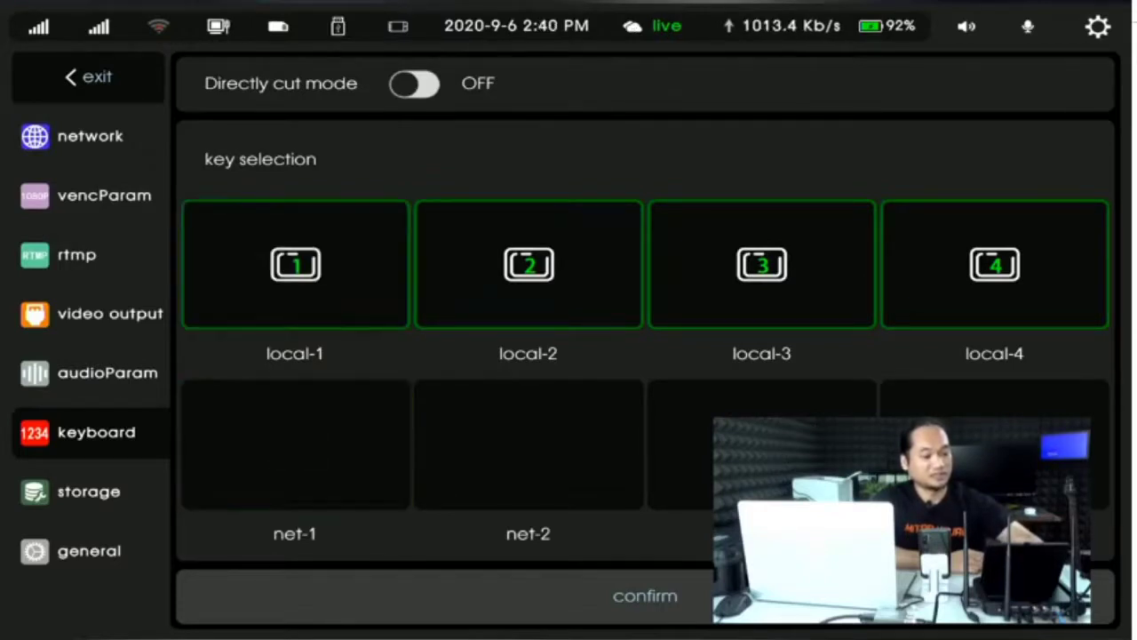
- Reassign hardware key 2 from local-2 to net-2, then assign it back to local-2
left_click(529, 264)
left_click(528, 445)
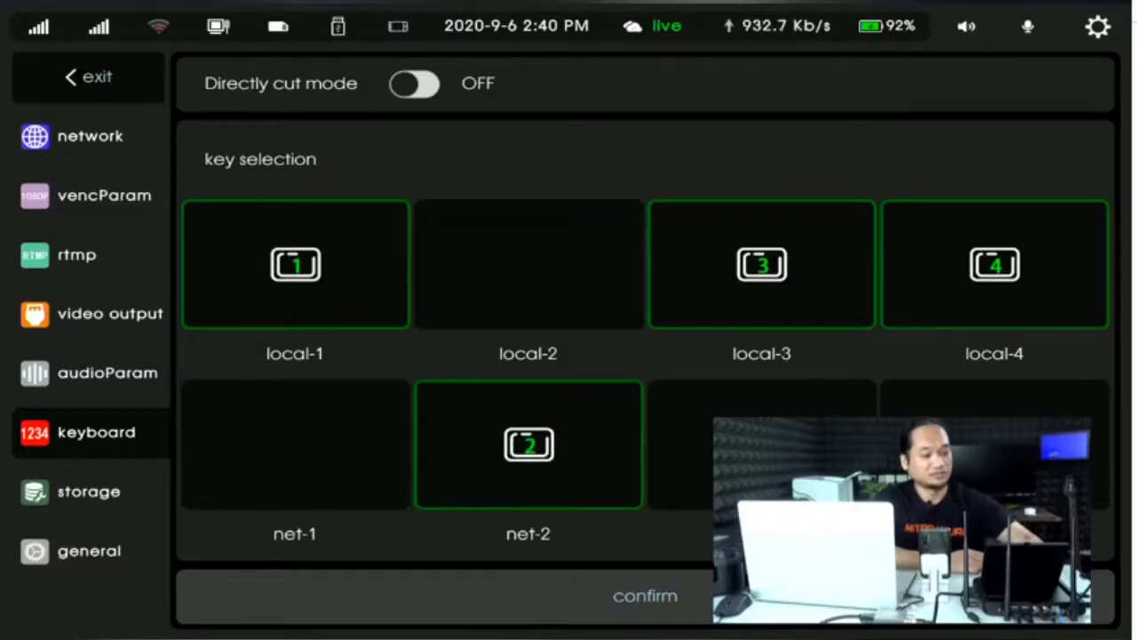
left_click(529, 444)
left_click(528, 264)
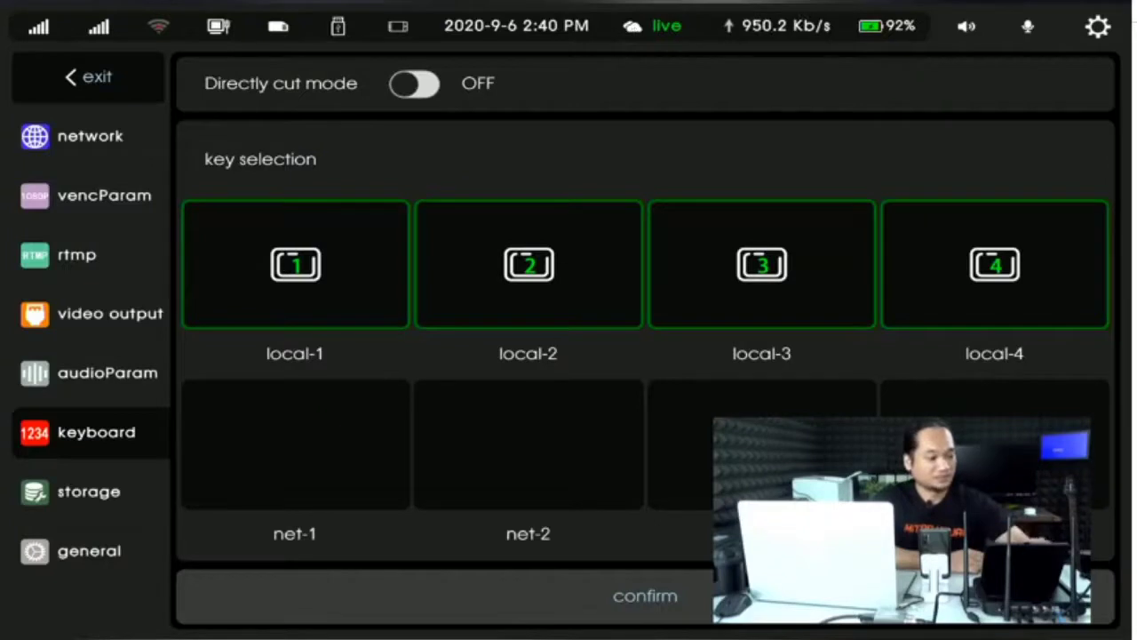
- Review the storage devices and the general device settings, then return to the main switcher view
left_click(89, 491)
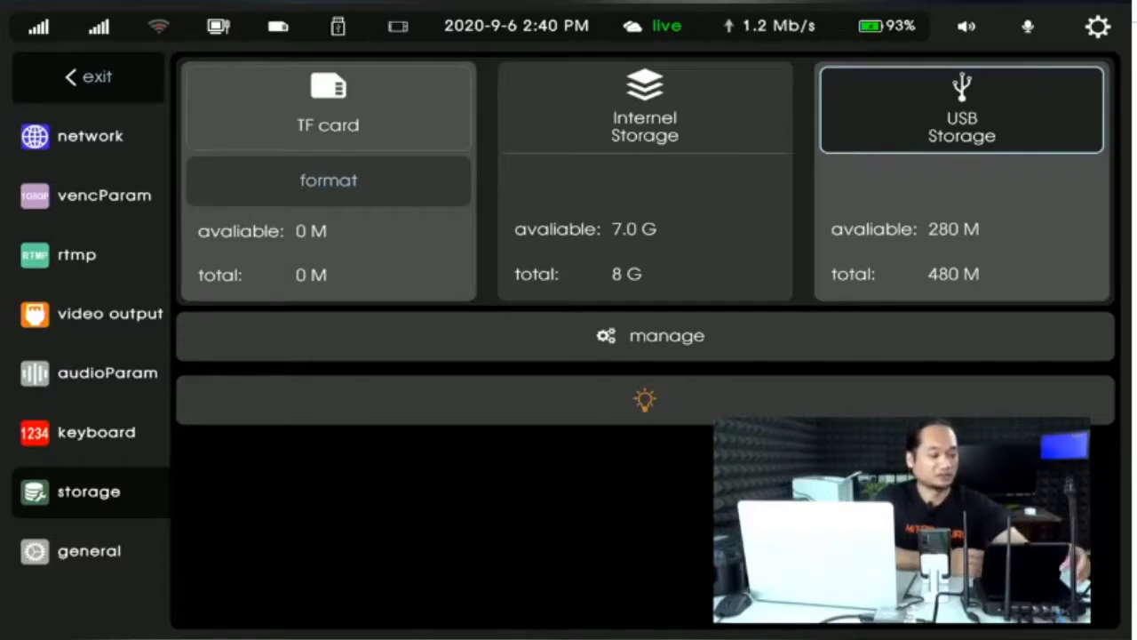
left_click(88, 551)
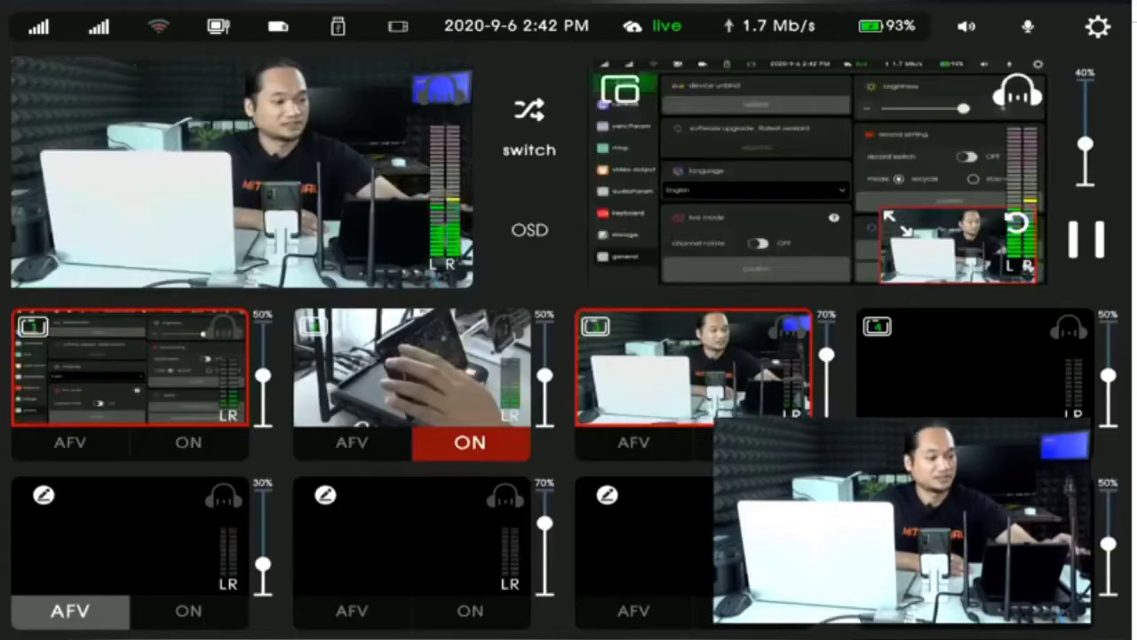
left_click(88, 76)
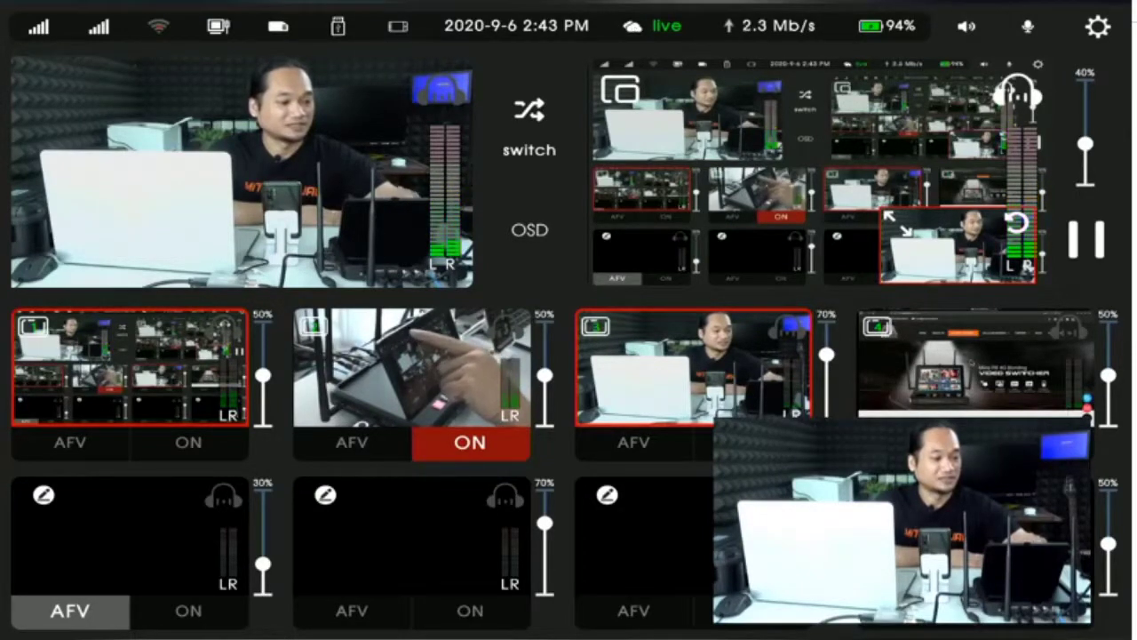
- Open the device information and review its network, video source, encoding and device details
left_click(278, 26)
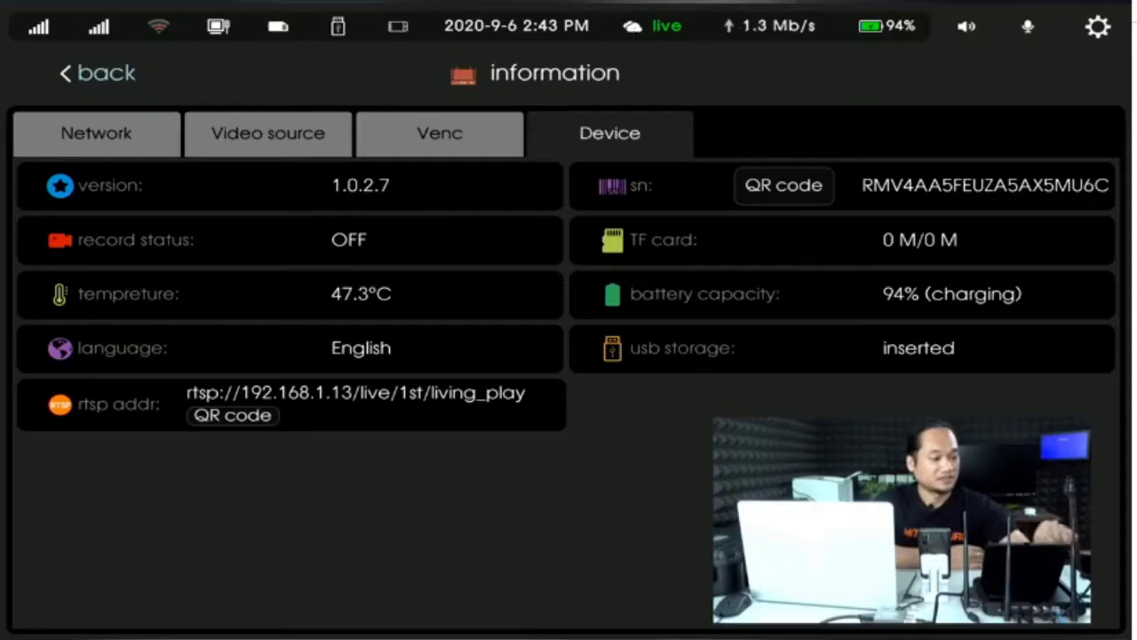
left_click(96, 133)
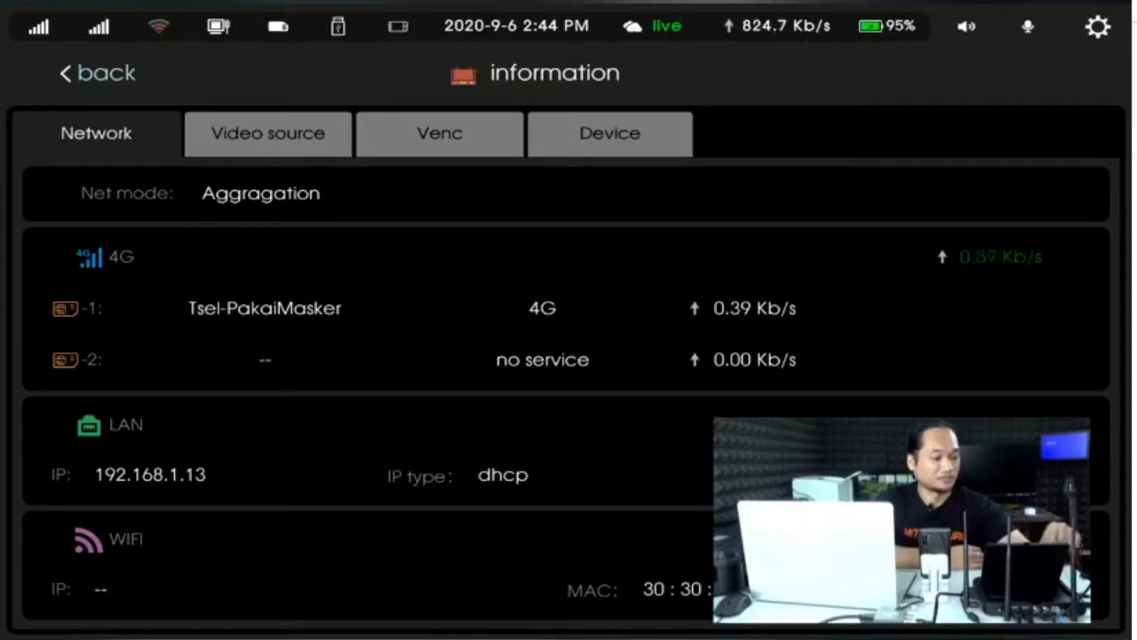
left_click(268, 132)
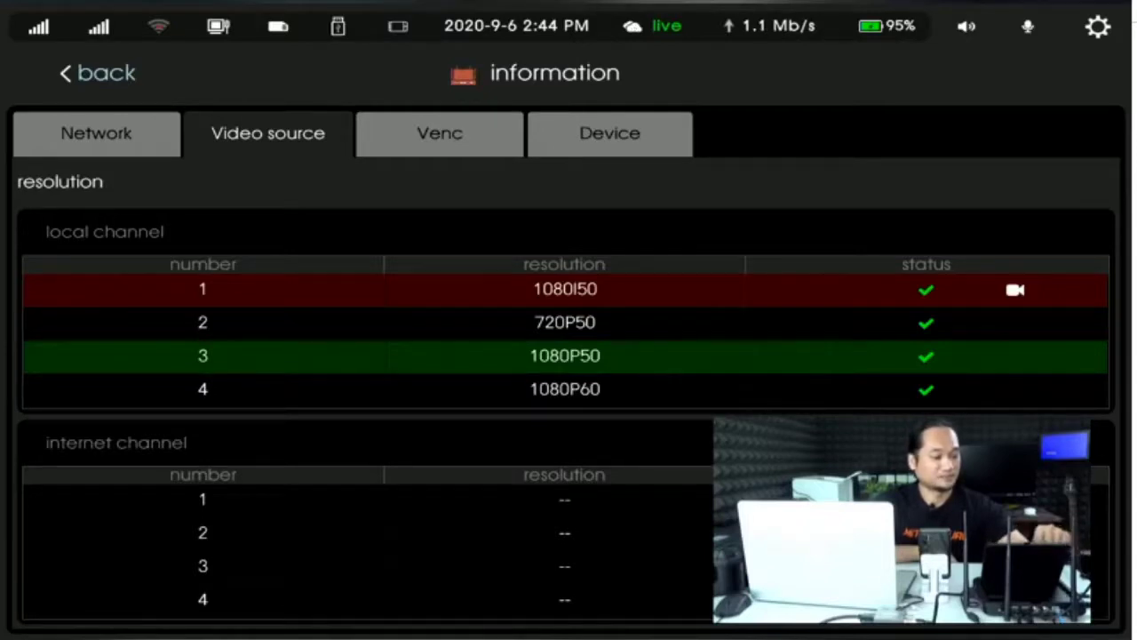
left_click(440, 133)
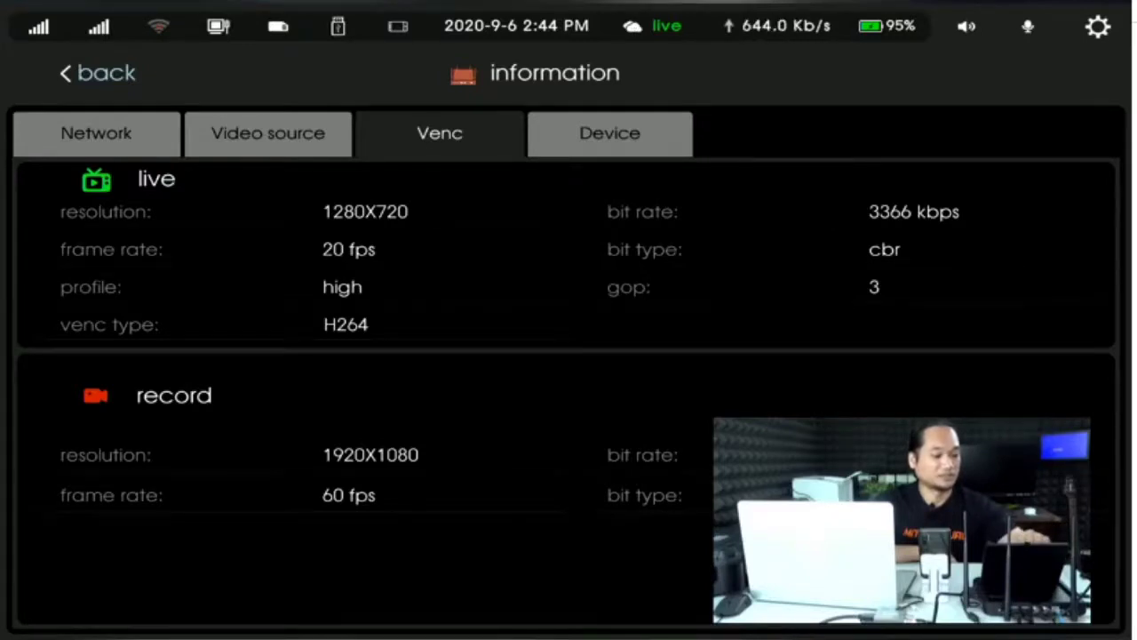
left_click(609, 132)
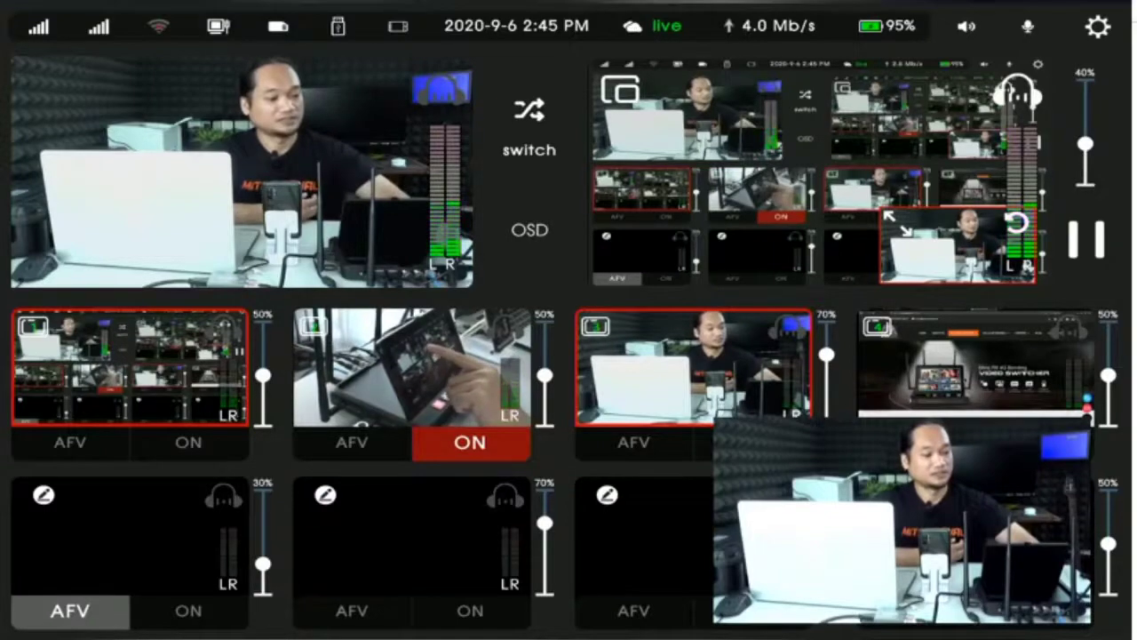
- Open the OSD overlay editor to show the picture source, location and scale options
left_click(530, 229)
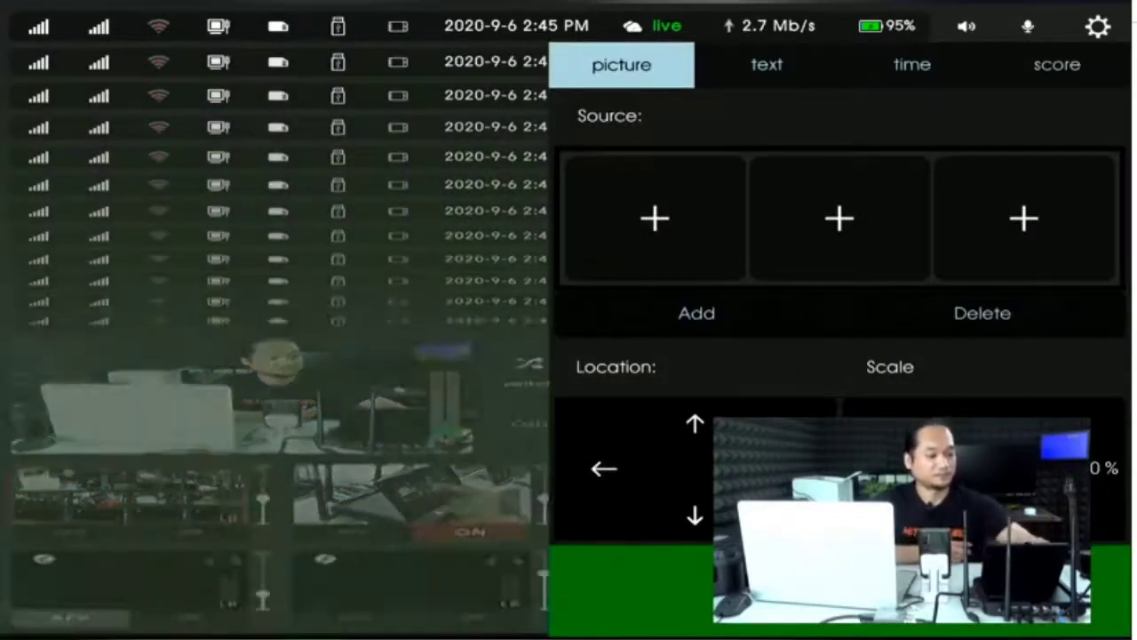